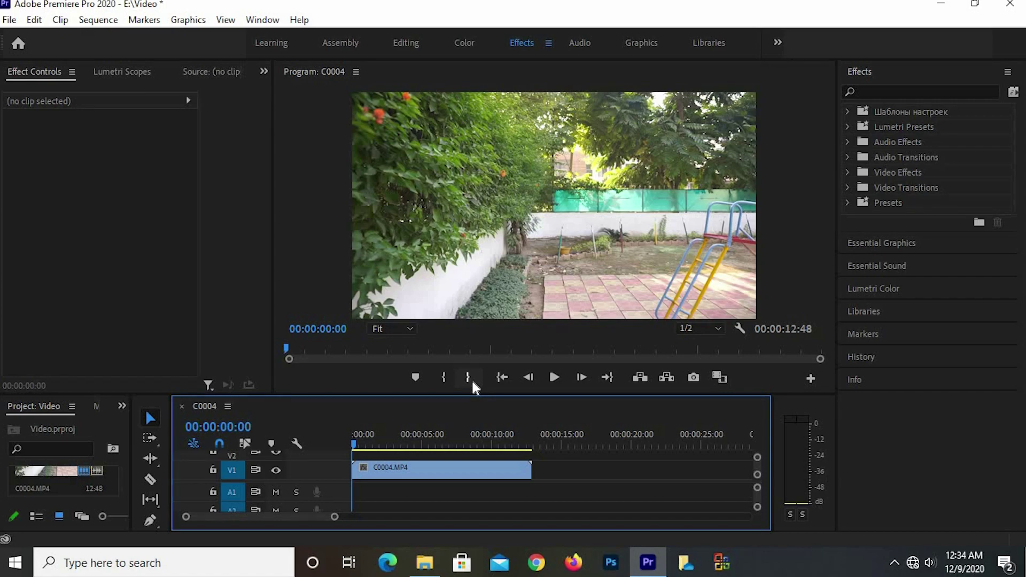
# - Play the C0004 clip from its start and trim its beginning to 00:00:02:20
pyautogui.click(554, 378)
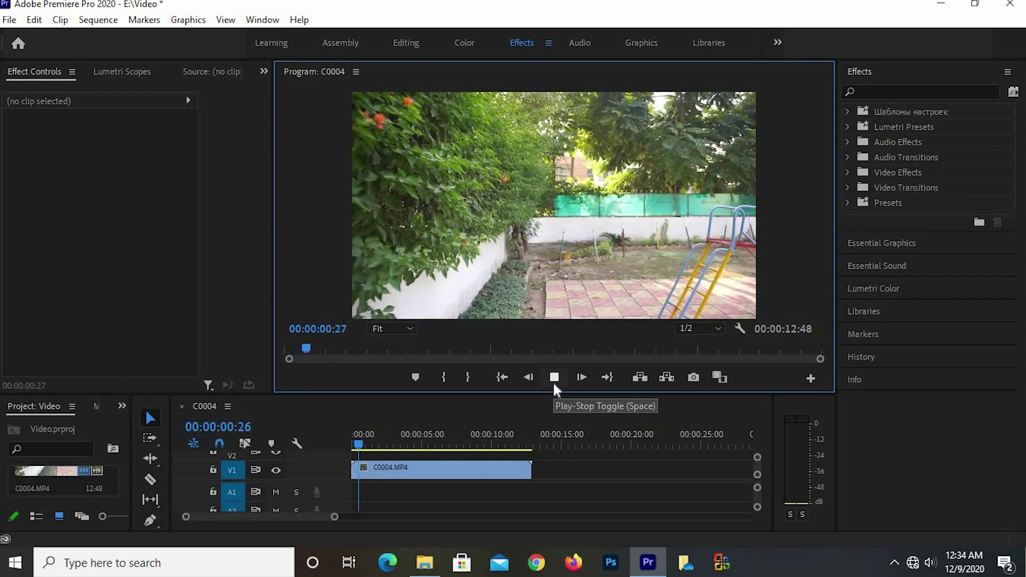
pyautogui.click(356, 455)
pyautogui.press('Home')
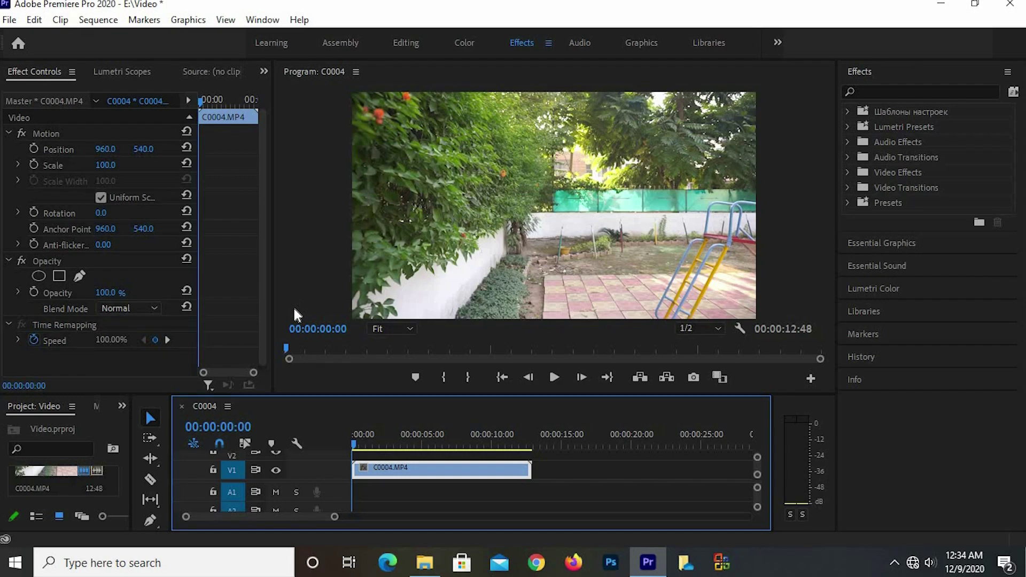
pyautogui.click(554, 377)
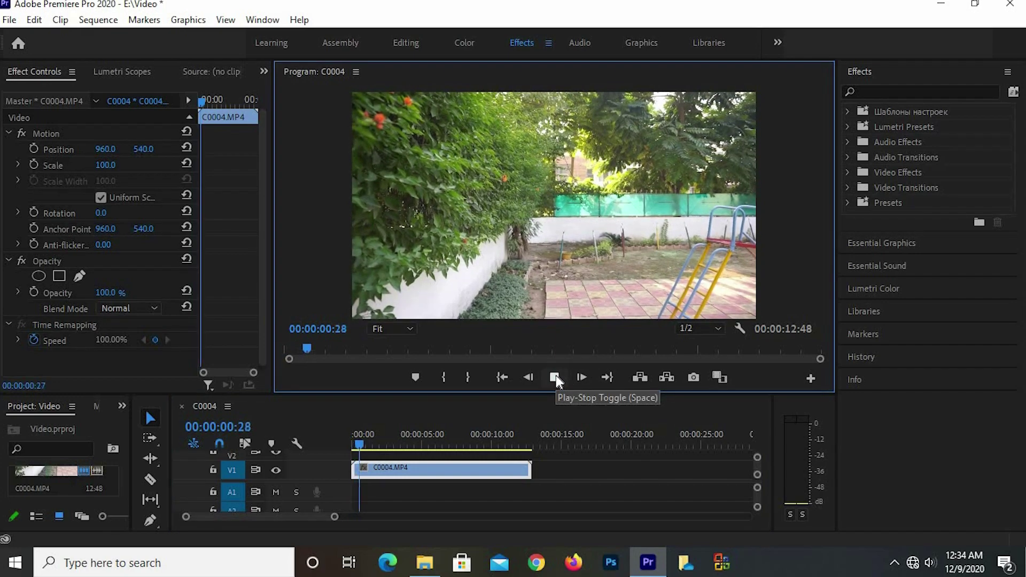
pyautogui.click(556, 376)
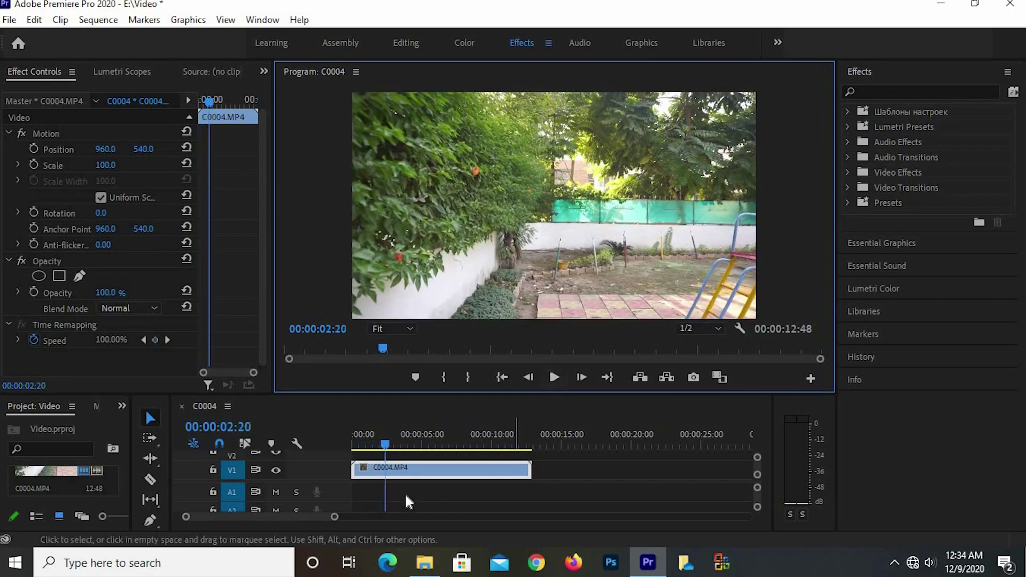
pyautogui.moveTo(370, 469); pyautogui.dragTo(386, 469)
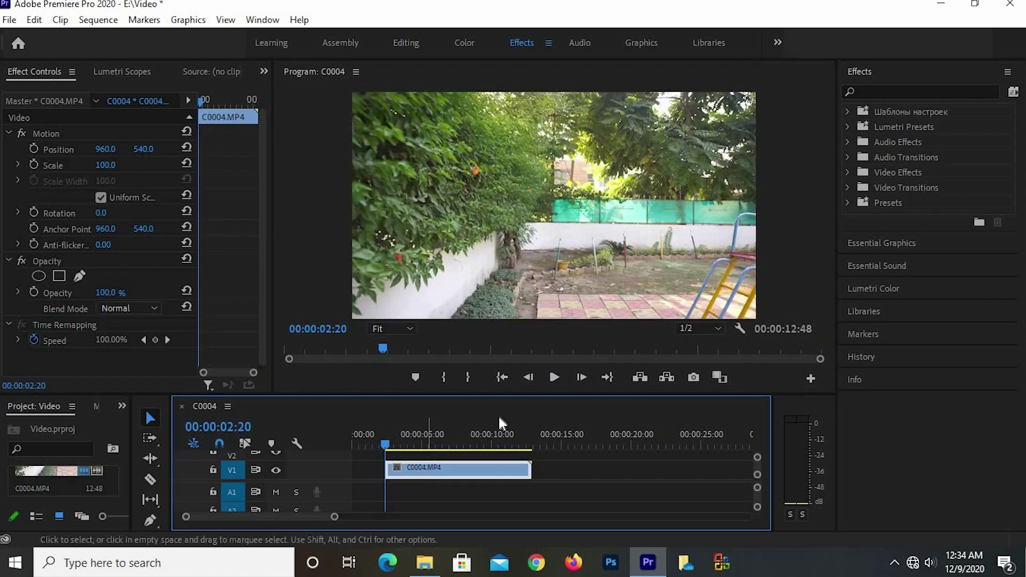
# - Preview the remaining footage, trim the clip's end to a length of 00:00:02:41 and place the clip at the sequence start
pyautogui.click(553, 378)
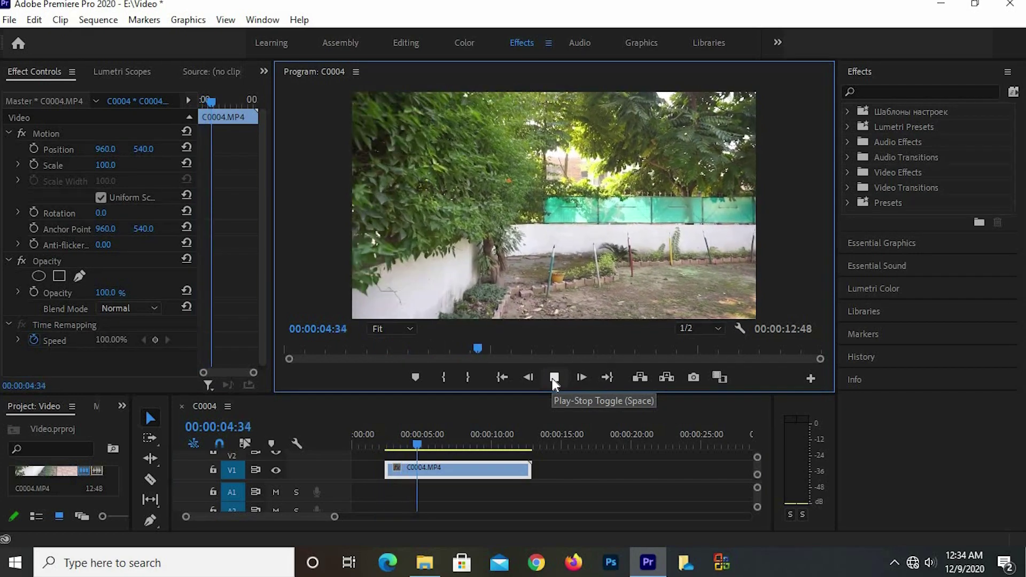
pyautogui.click(553, 377)
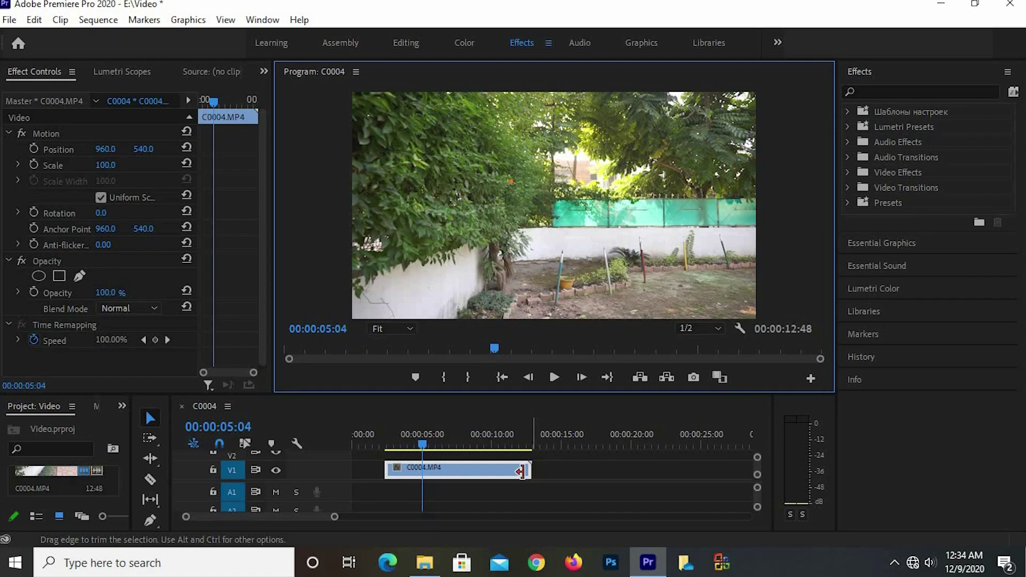
pyautogui.moveTo(521, 471); pyautogui.dragTo(390, 468)
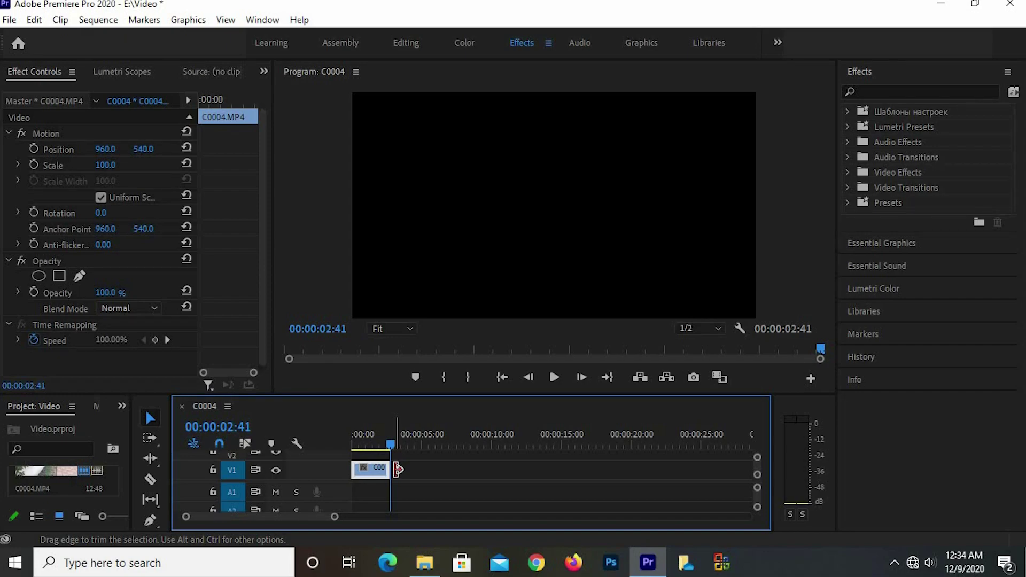
# - Play the shortened clip from the start of the sequence to review its motion
pyautogui.moveTo(393, 443); pyautogui.dragTo(352, 443)
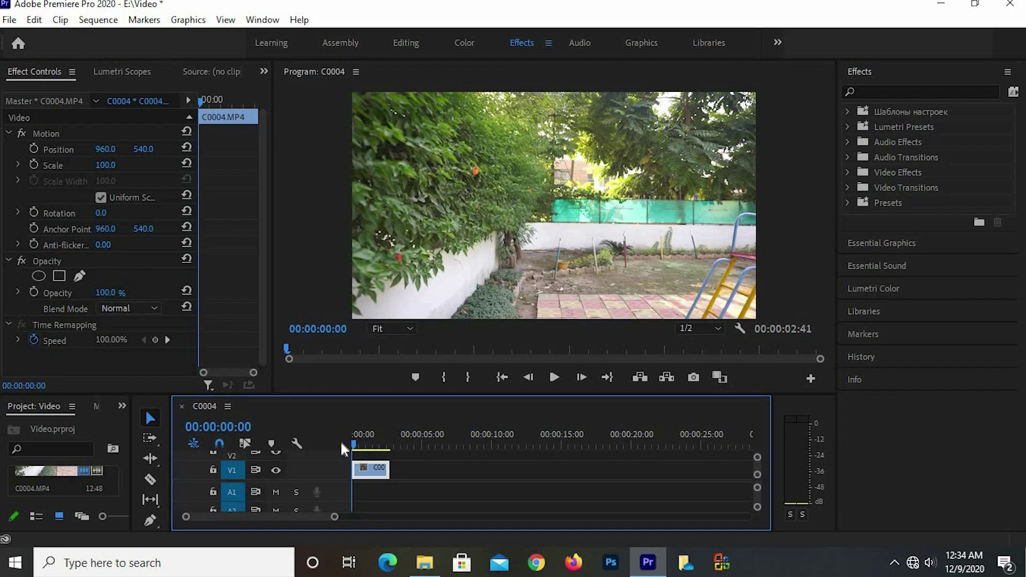
pyautogui.click(553, 378)
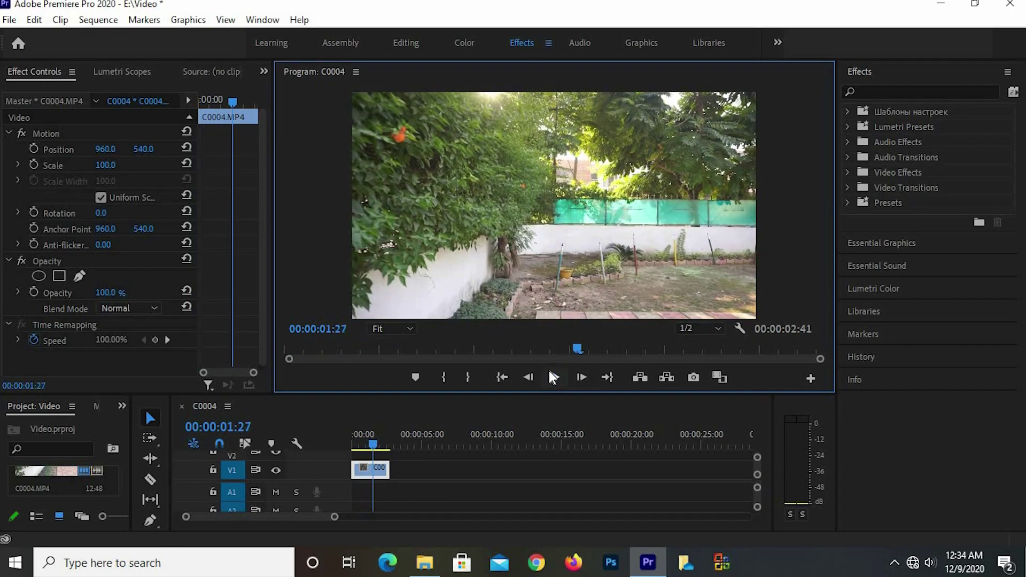
pyautogui.click(344, 441)
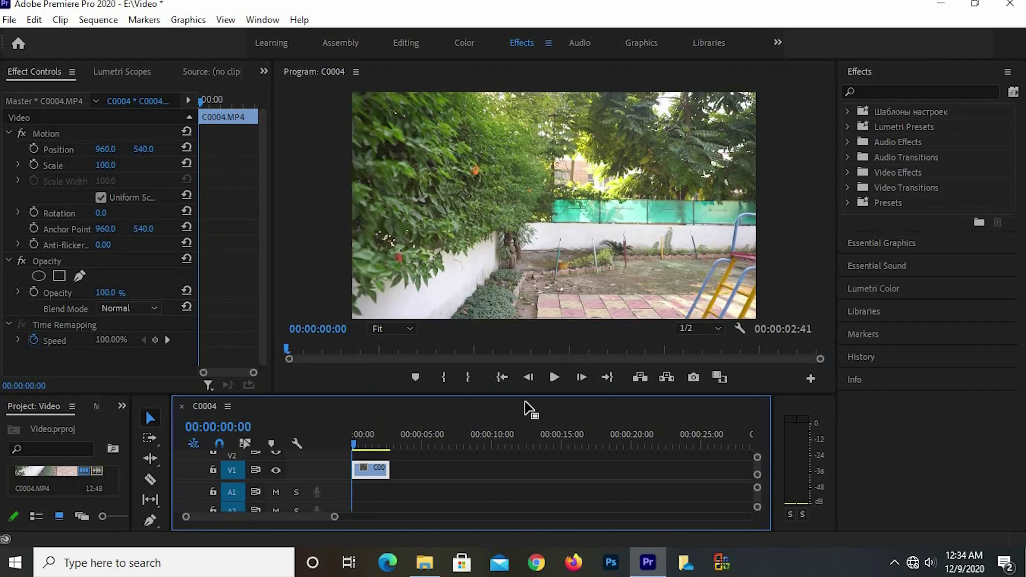
pyautogui.click(553, 377)
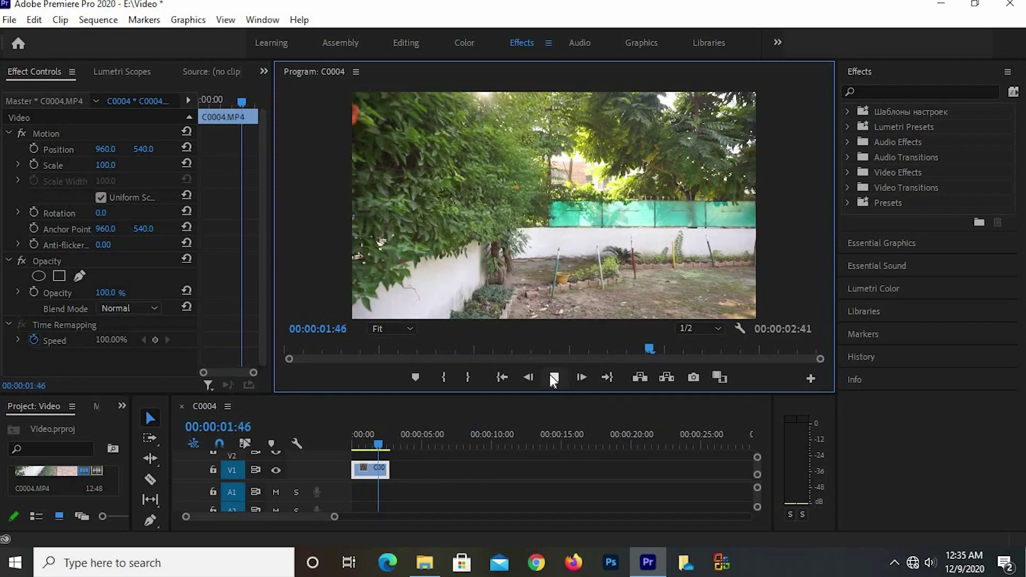
pyautogui.click(553, 377)
# - Enlarge the timeline area, duplicate the trimmed clip onto track V2 at about 17 seconds, and return the playhead to the start
pyautogui.moveTo(542, 393); pyautogui.dragTo(534, 317)
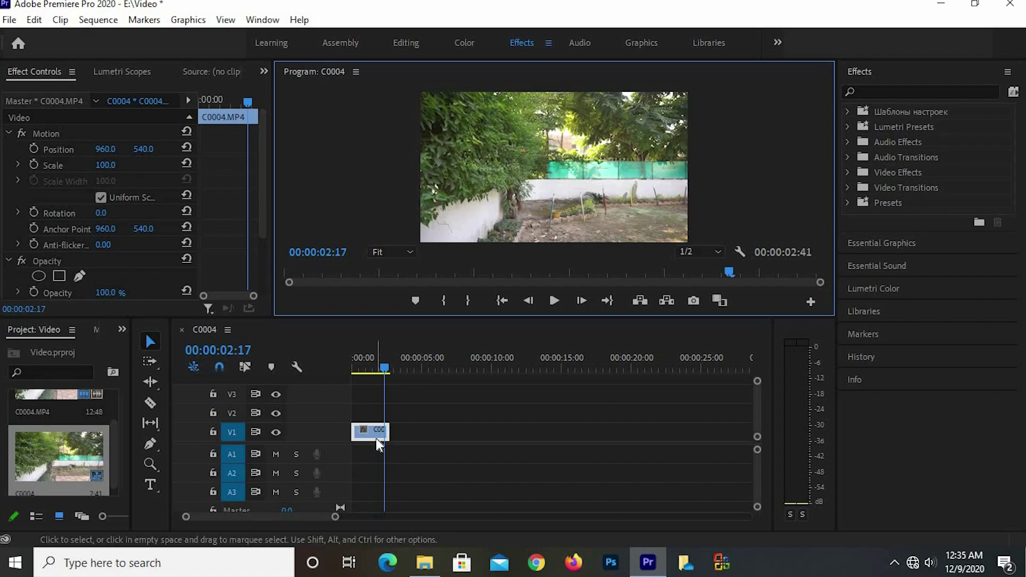
pyautogui.moveTo(373, 435); pyautogui.dragTo(617, 418)
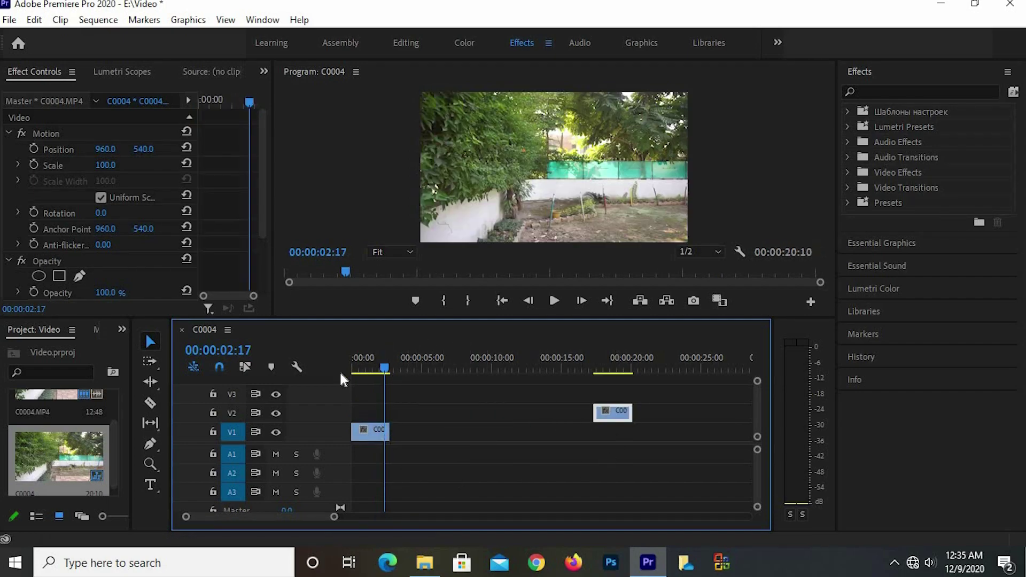
pyautogui.press('Home')
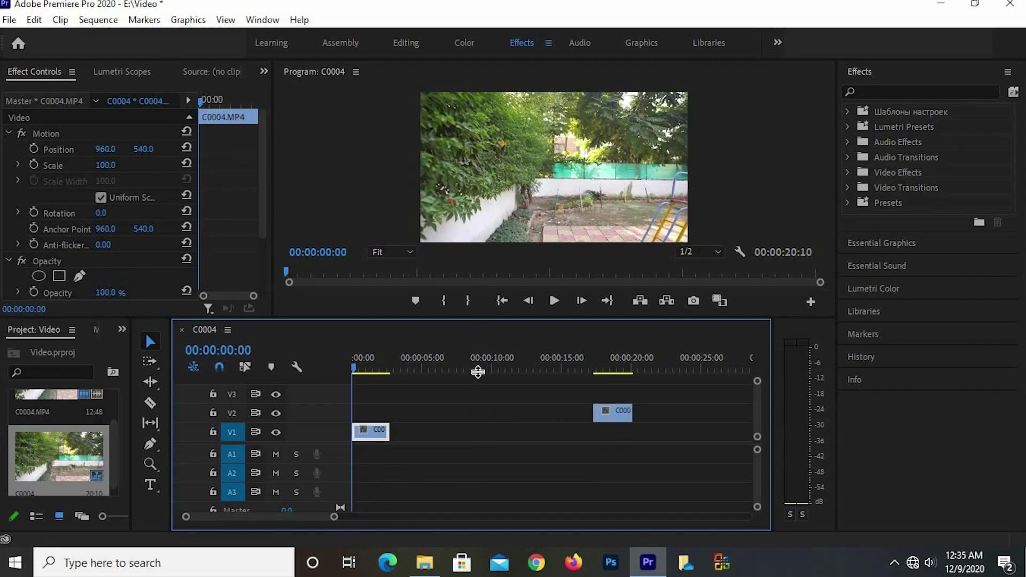
# - Apply the Warp Stabilizer effect from the Distort video effects to the clip on track V1
pyautogui.moveTo(477, 371); pyautogui.dragTo(478, 432)
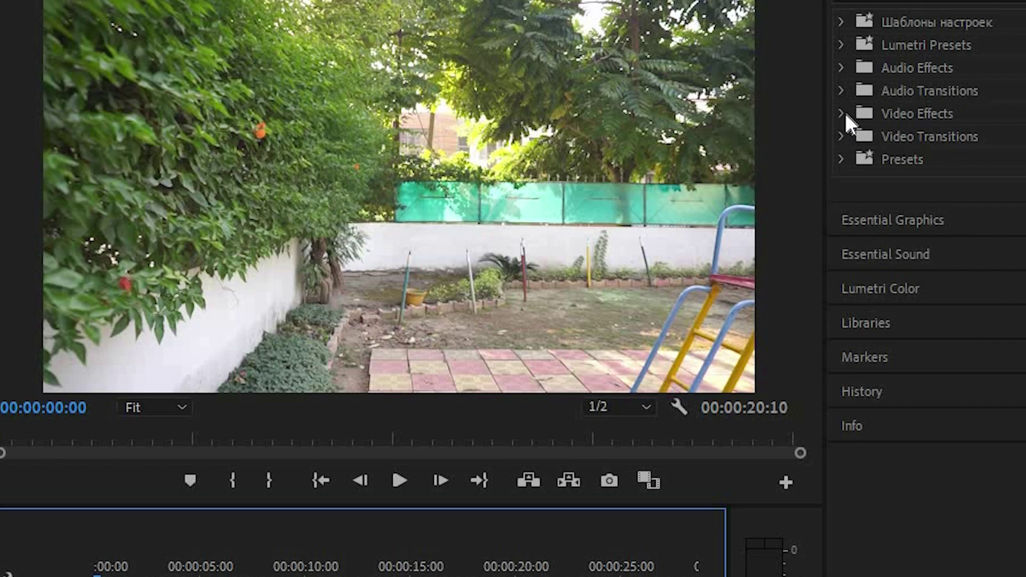
pyautogui.click(844, 113)
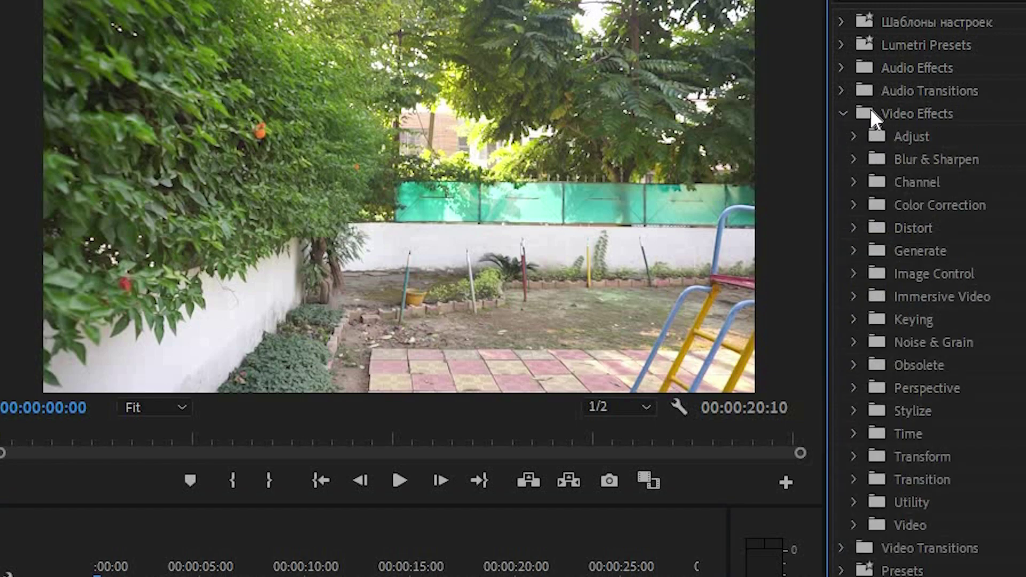
pyautogui.click(855, 228)
pyautogui.moveTo(949, 479); pyautogui.dragTo(372, 512)
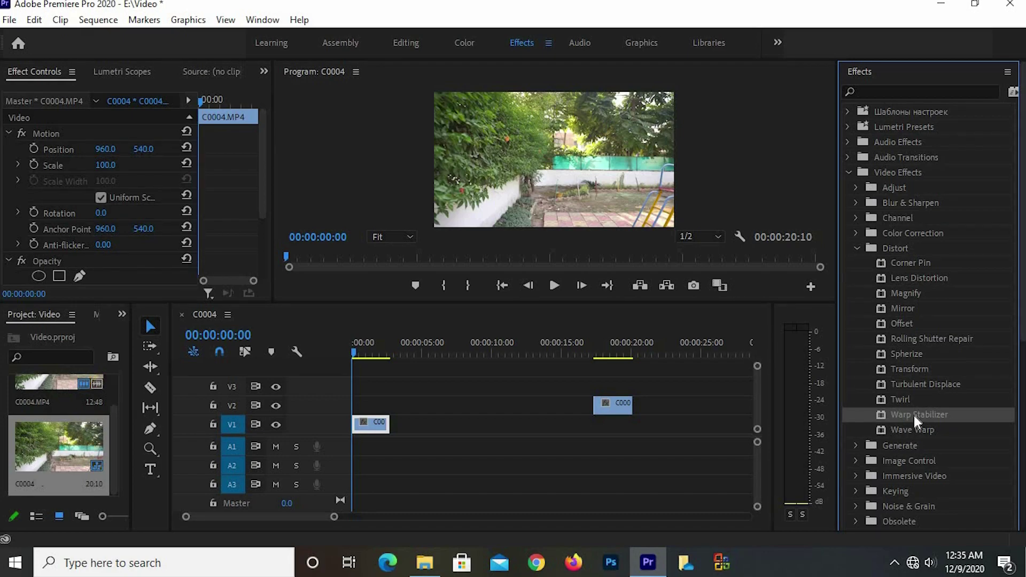
pyautogui.moveTo(913, 415); pyautogui.dragTo(373, 426)
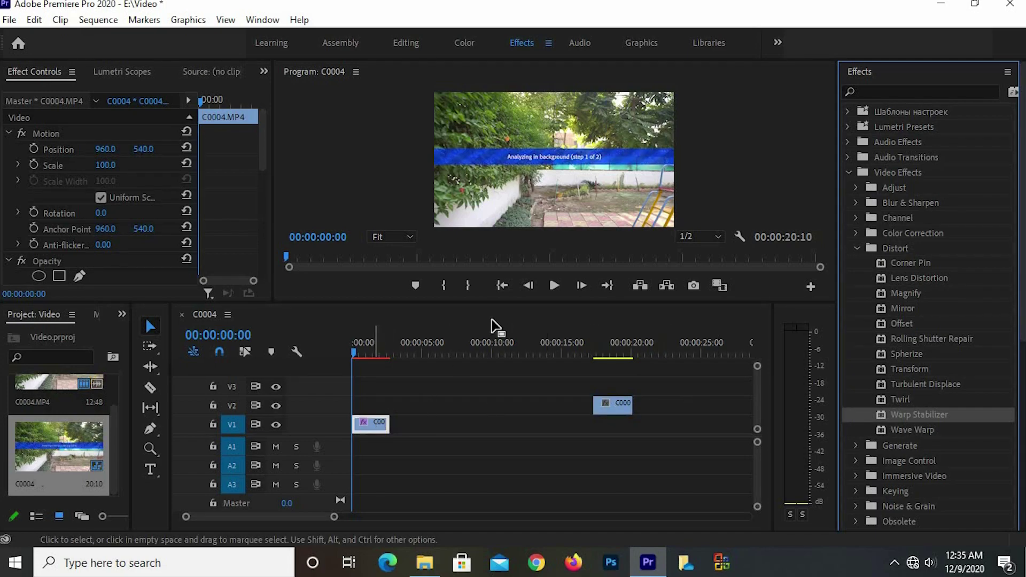
# - Enlarge the program preview and examine the Warp Stabilizer settings of the V1 clip
pyautogui.moveTo(501, 302); pyautogui.dragTo(492, 406)
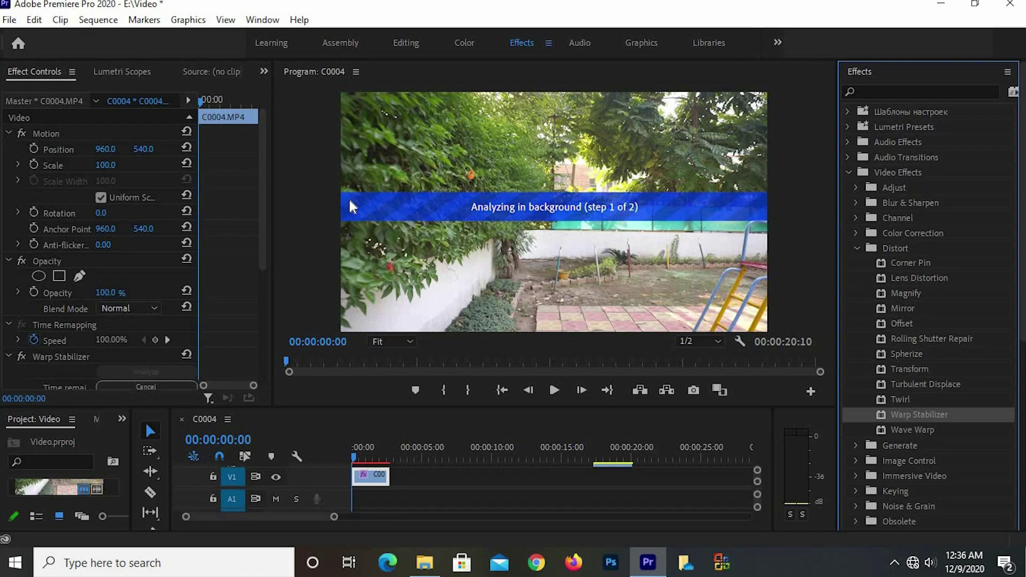
pyautogui.click(232, 395)
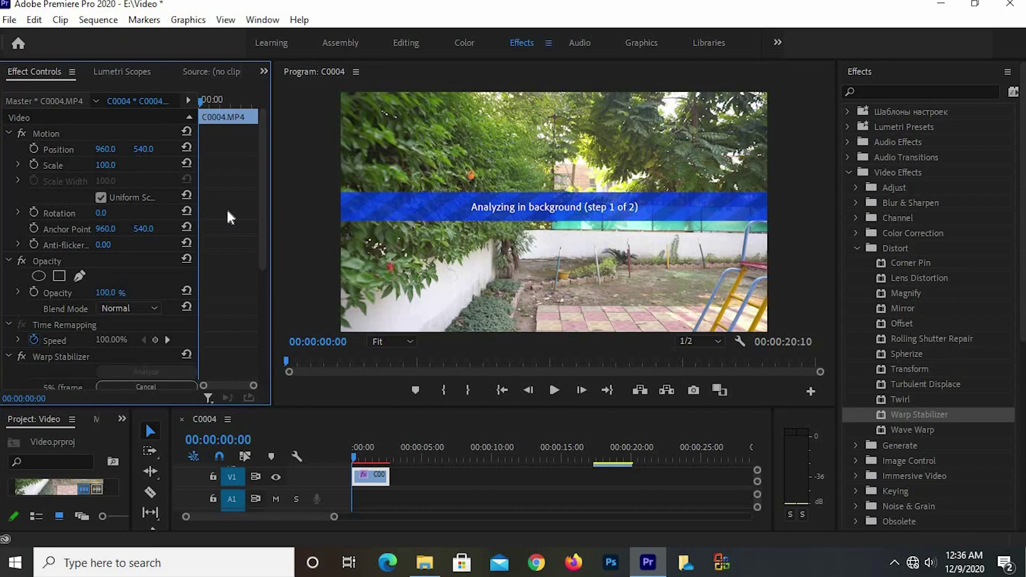
pyautogui.scroll(-3, 263, 259)
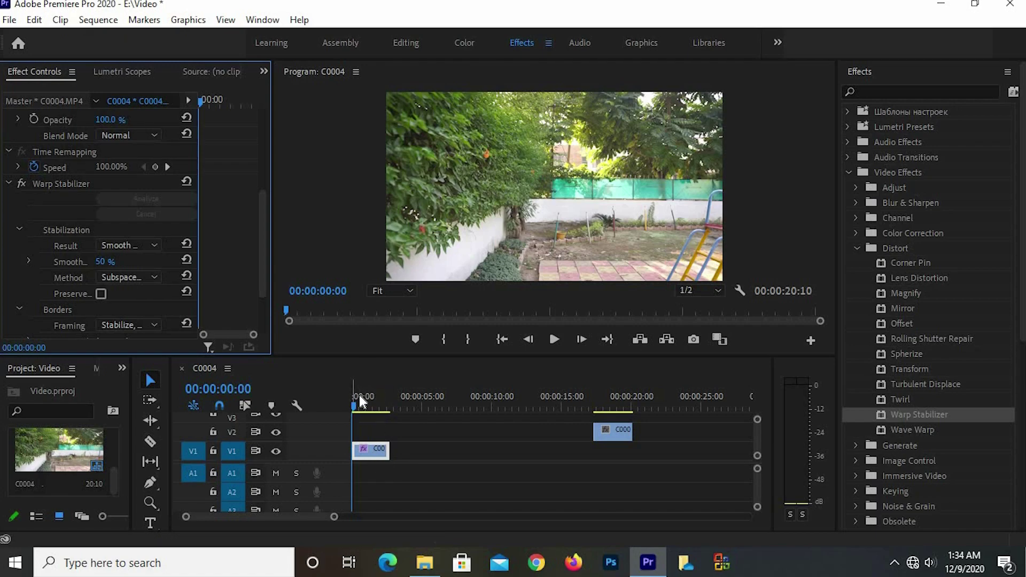
# - Nest the stabilized clip on track V1, accepting the suggested sequence name
pyautogui.click(368, 453)
pyautogui.rightClick(368, 453)
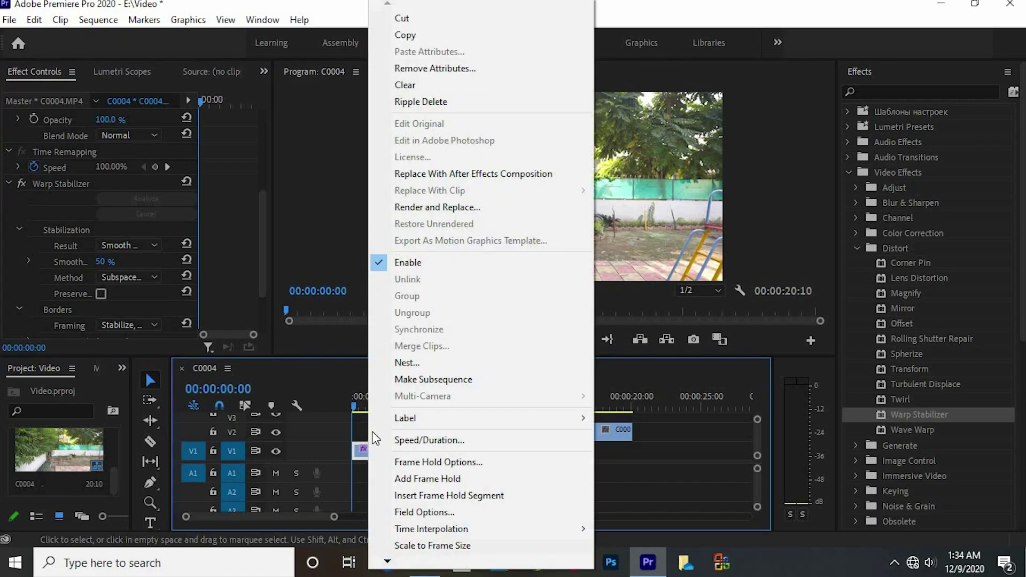
pyautogui.click(427, 362)
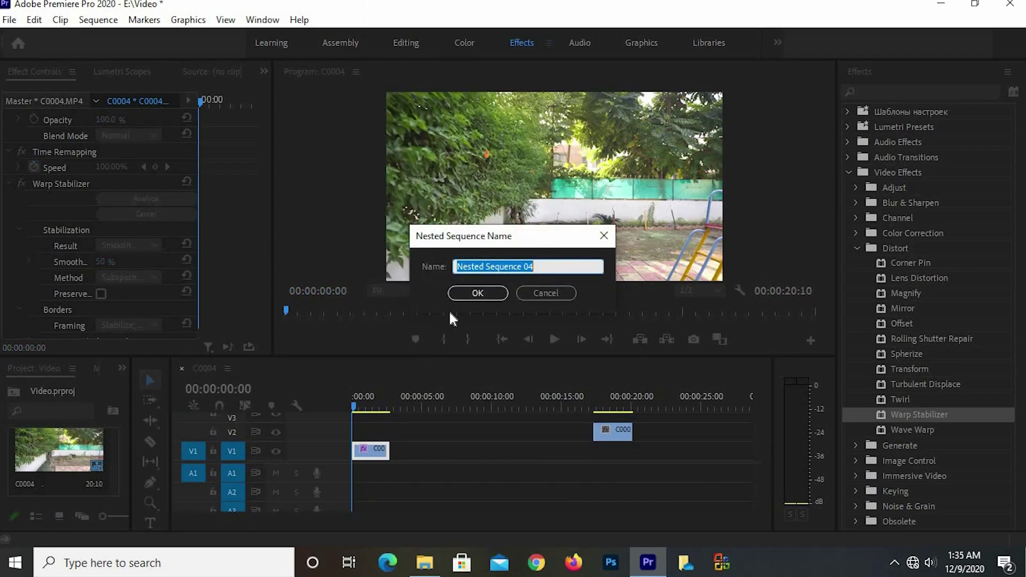
pyautogui.click(464, 294)
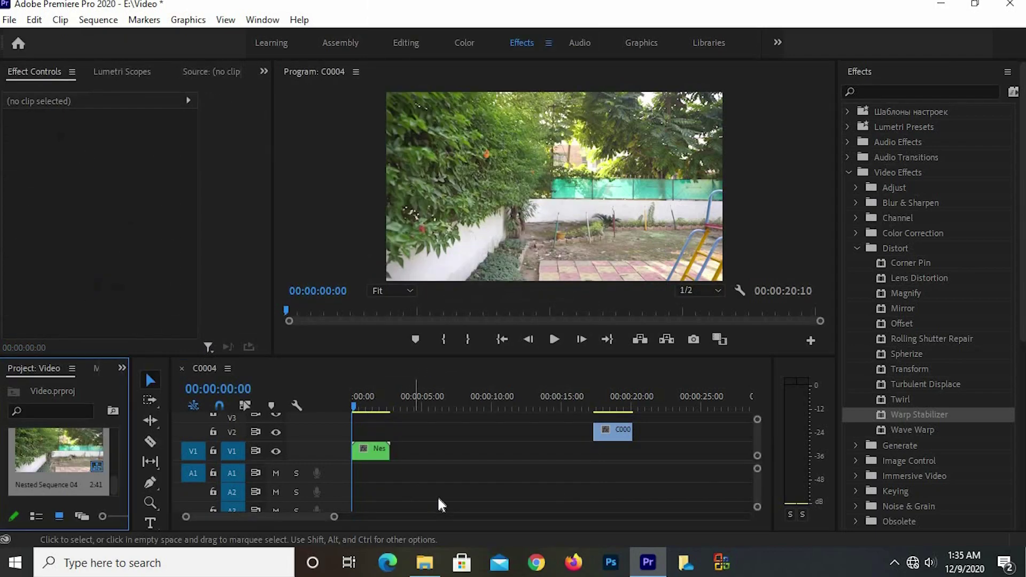
# - Set the nested sequence's speed on track V1 to 50% with Optical Flow time interpolation
pyautogui.click(367, 489)
pyautogui.click(373, 452)
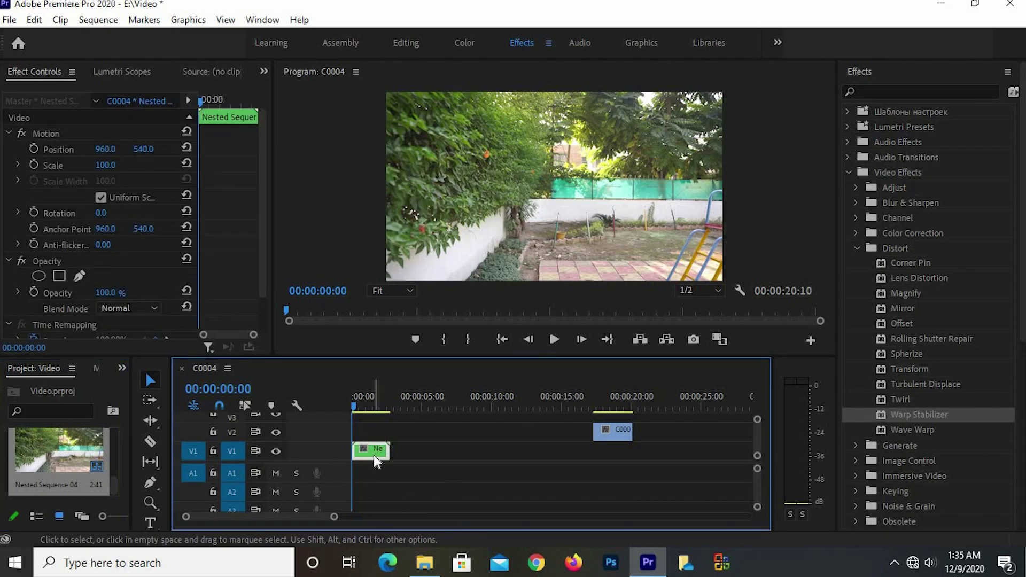
pyautogui.rightClick(374, 454)
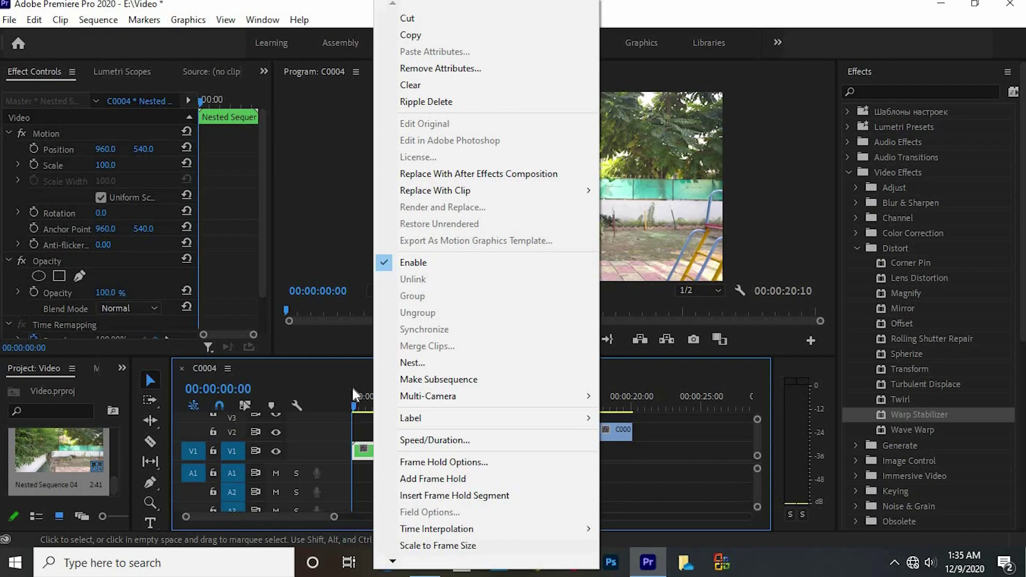
pyautogui.click(346, 370)
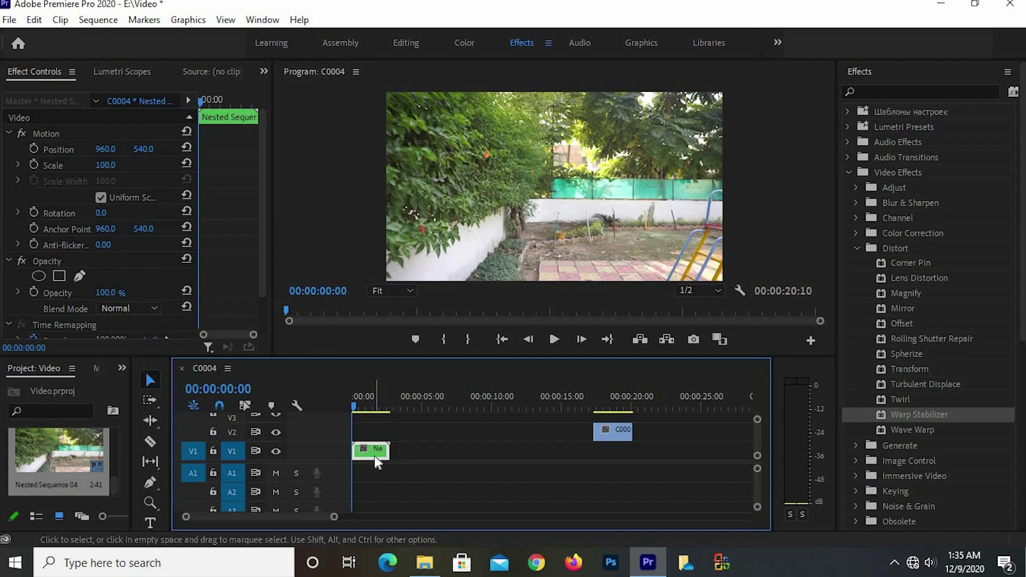
pyautogui.rightClick(374, 454)
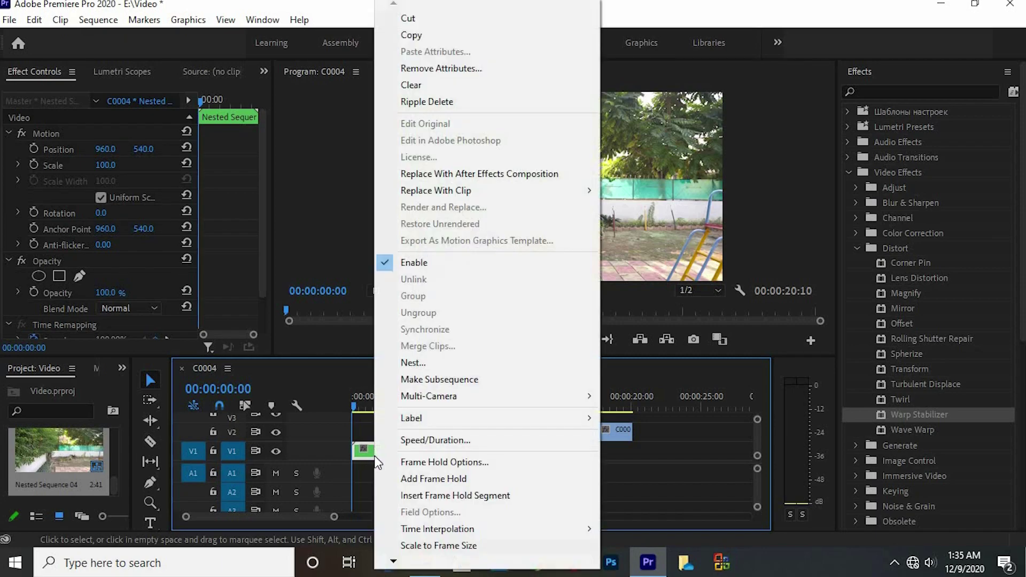
pyautogui.click(435, 442)
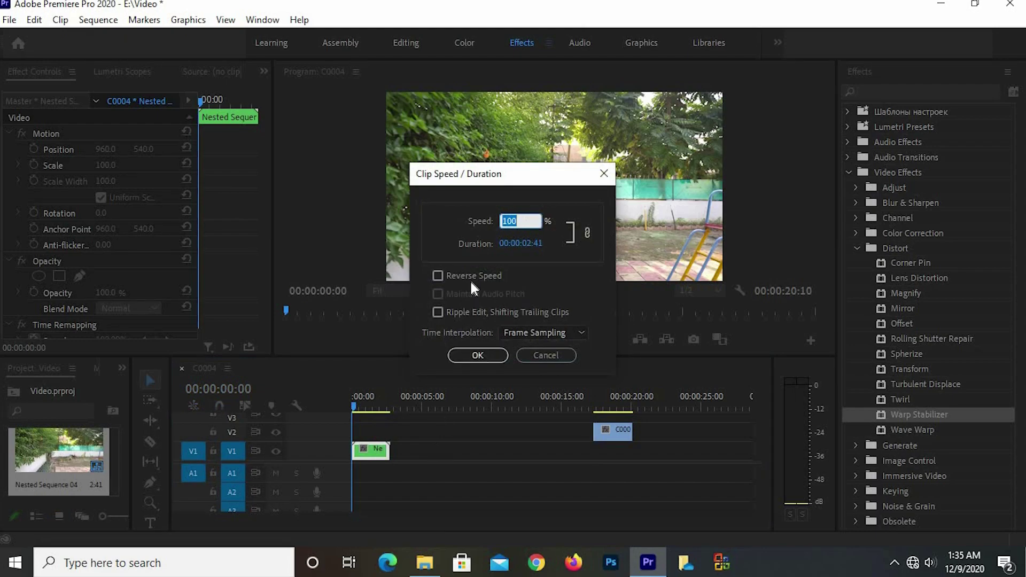
pyautogui.press('BackSpace')
pyautogui.write('50')
pyautogui.click(547, 335)
pyautogui.click(547, 380)
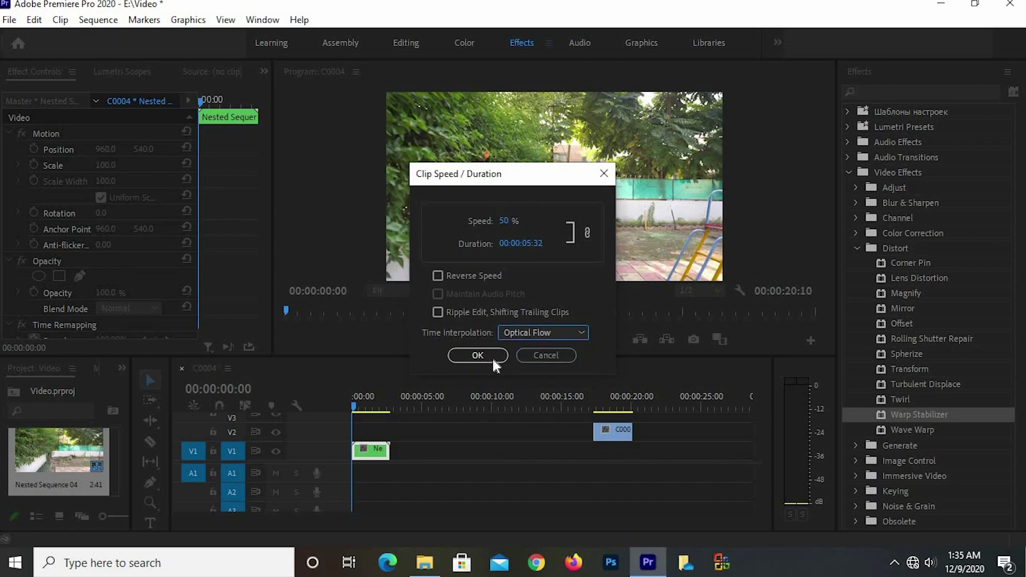
pyautogui.click(492, 357)
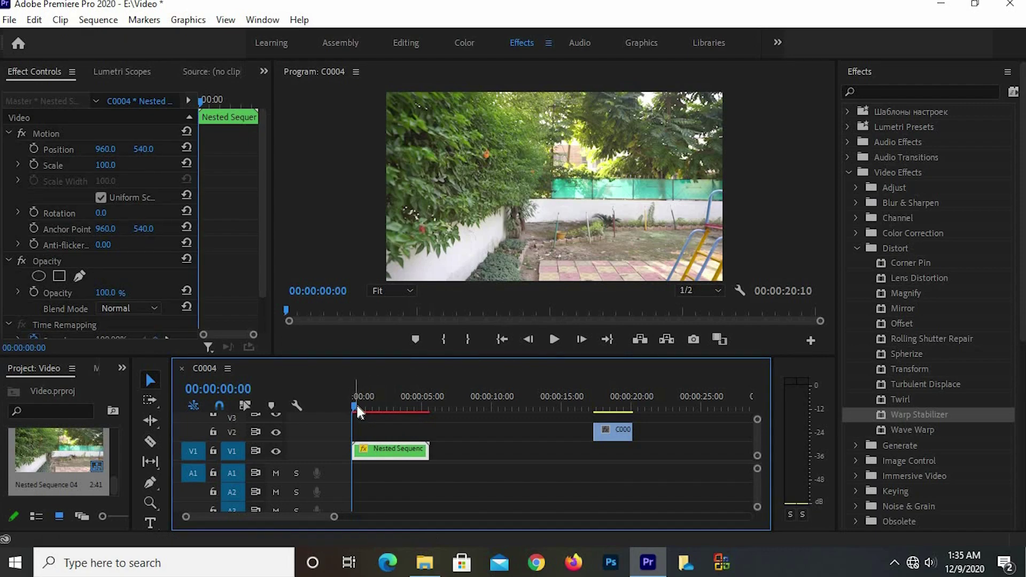
# - Render the preview of the slowed nested sequence from the timeline start, stop playback and save the project
pyautogui.moveTo(354, 407); pyautogui.dragTo(426, 408)
pyautogui.click(352, 402)
pyautogui.press('Return')
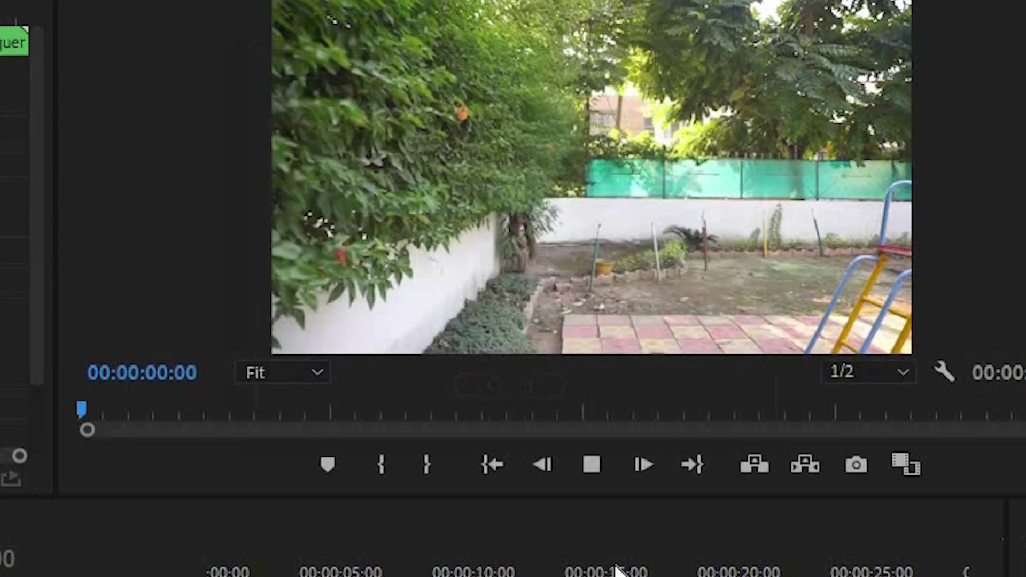
pyautogui.click(165, 556)
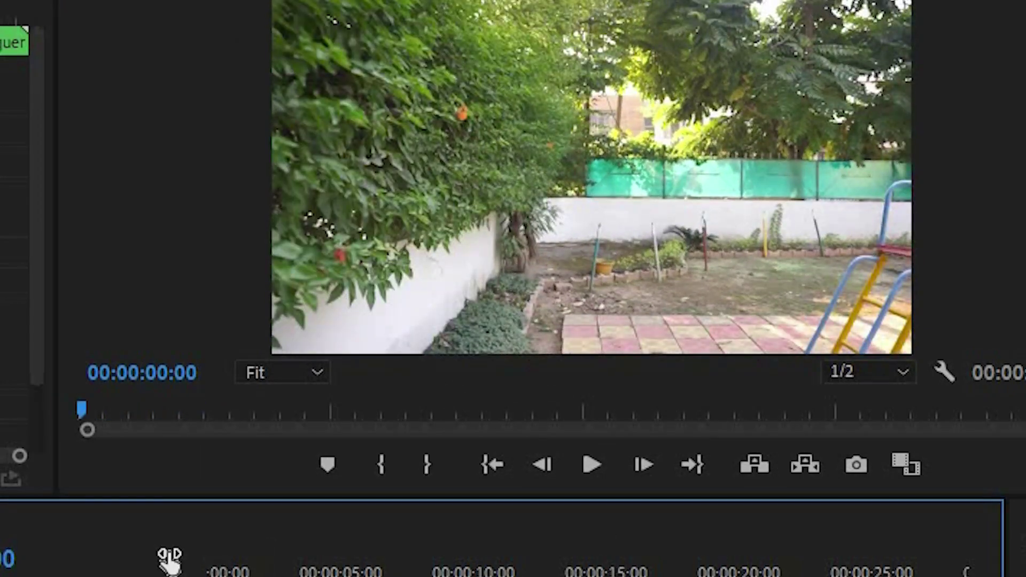
pyautogui.hotkey('ctrl', 's')
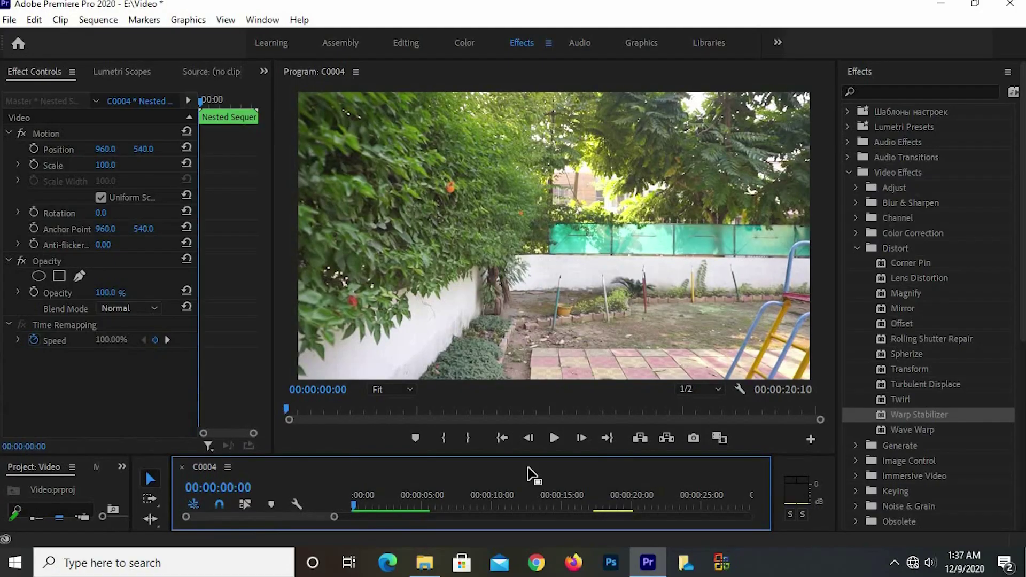